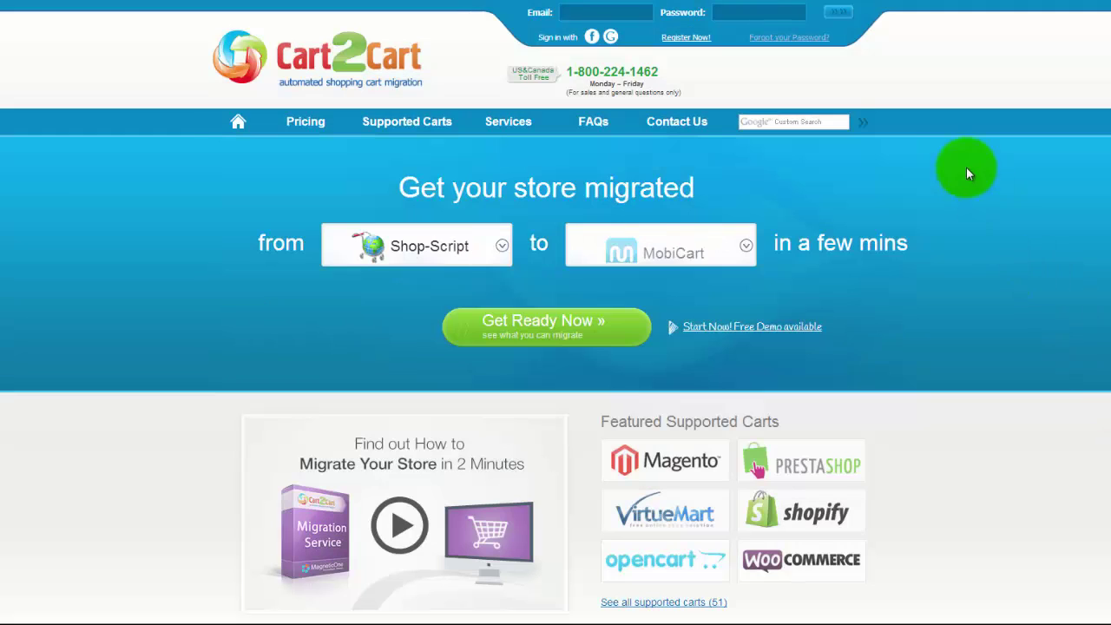
- Register a new Cart2Cart account with an email, full name and password, accepting the Terms Of Service
{"action": "left_click", "coordinate": [685, 38]}
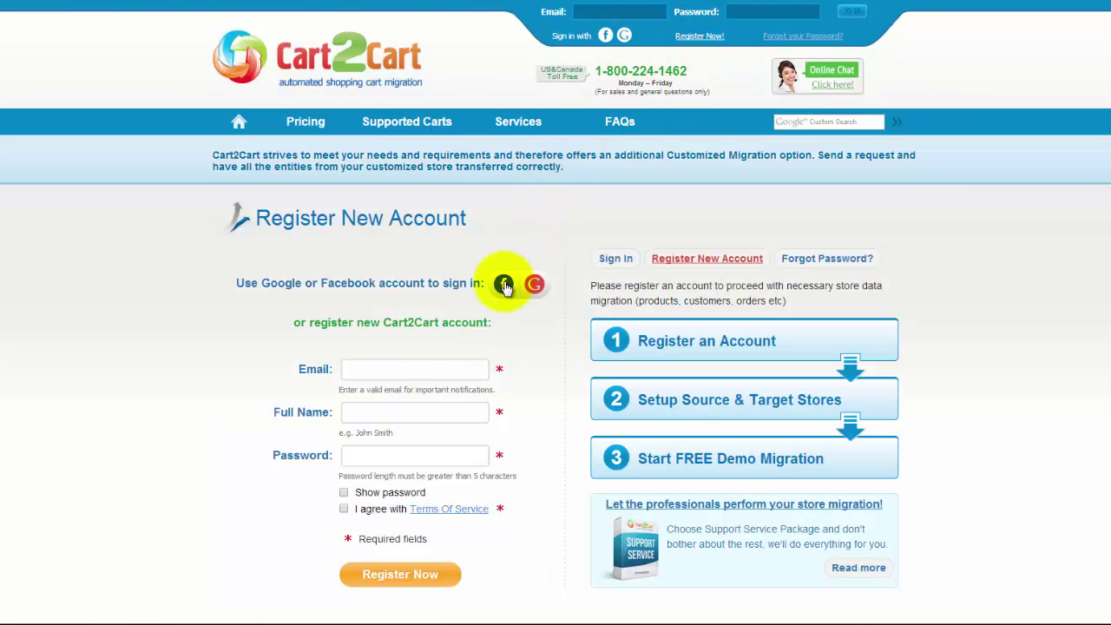
{"action": "left_click", "coordinate": [406, 368]}
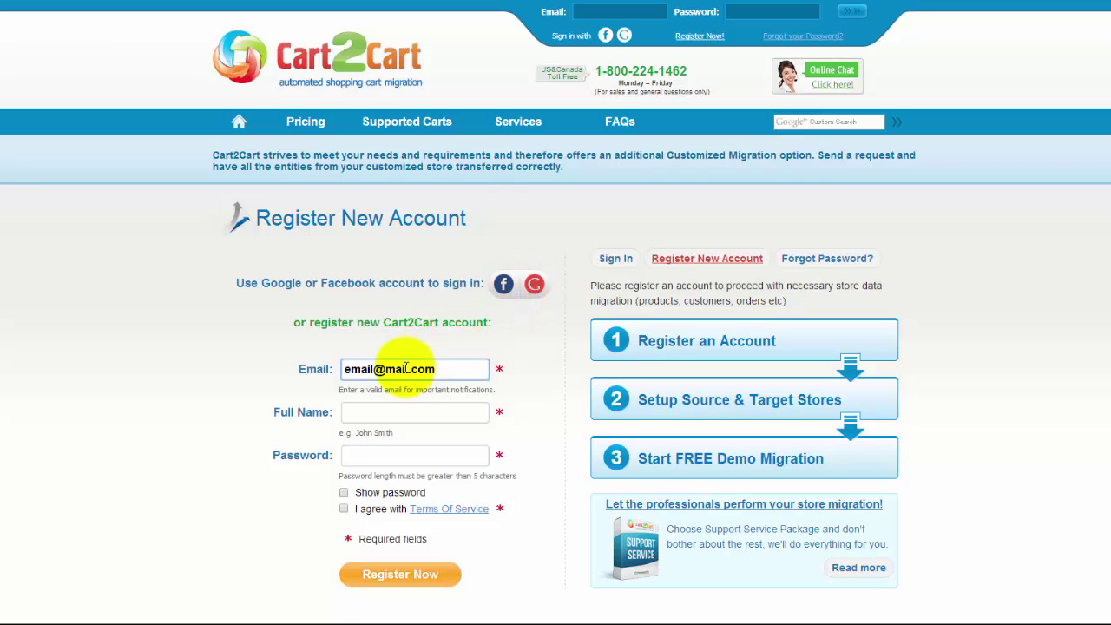
{"action": "left_click", "coordinate": [402, 410]}
{"action": "type", "text": "Full Name"}
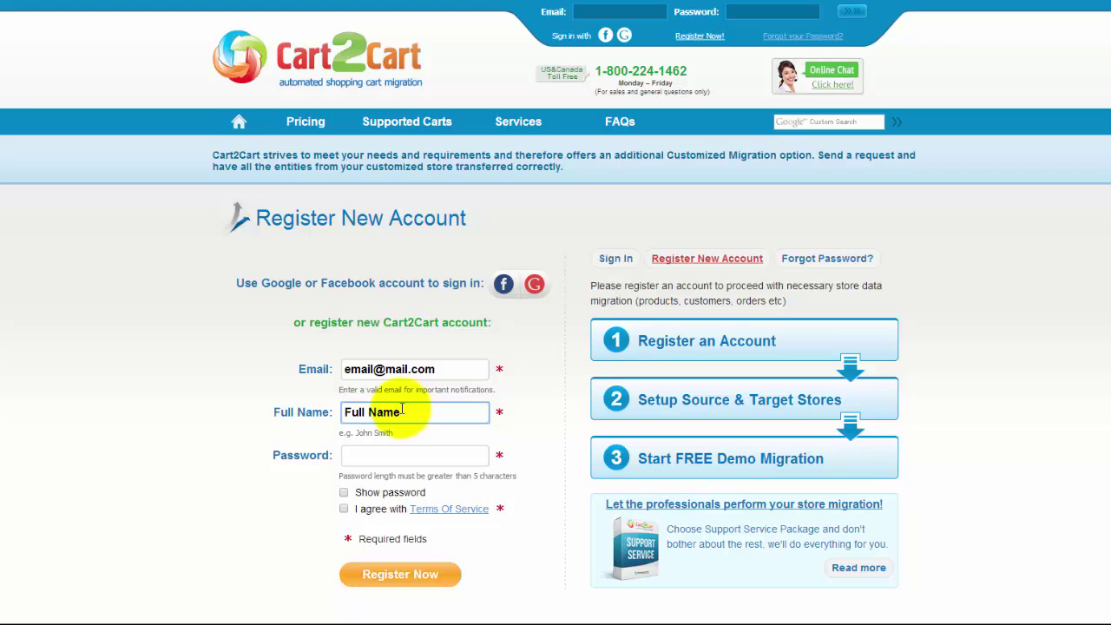
{"action": "left_click", "coordinate": [409, 452]}
{"action": "type", "text": "*************"}
{"action": "left_click", "coordinate": [343, 509]}
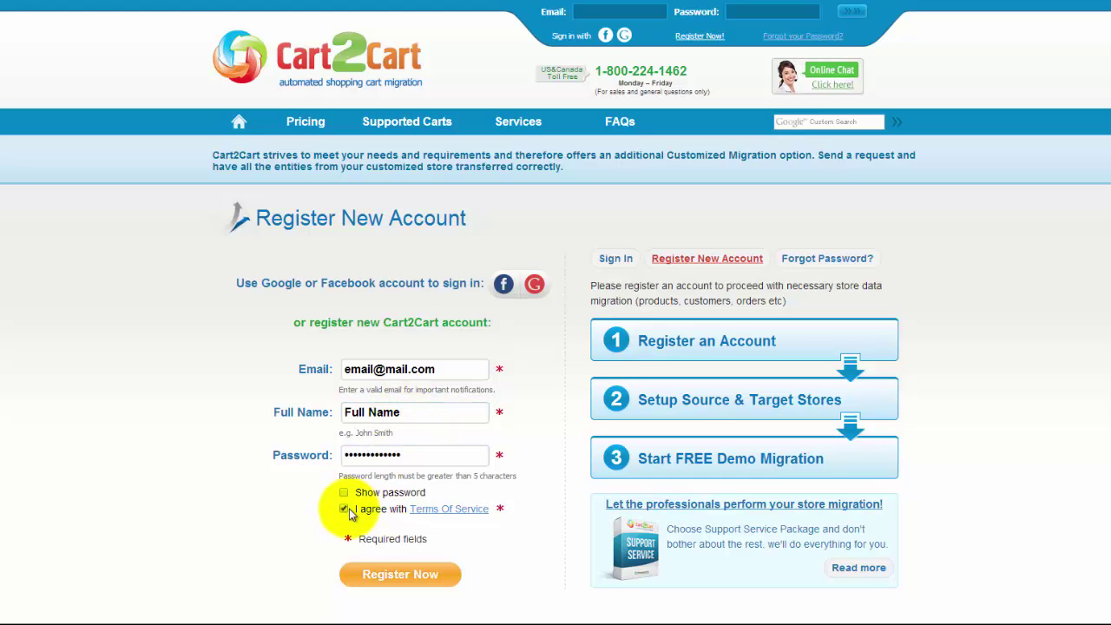
{"action": "left_click", "coordinate": [399, 576]}
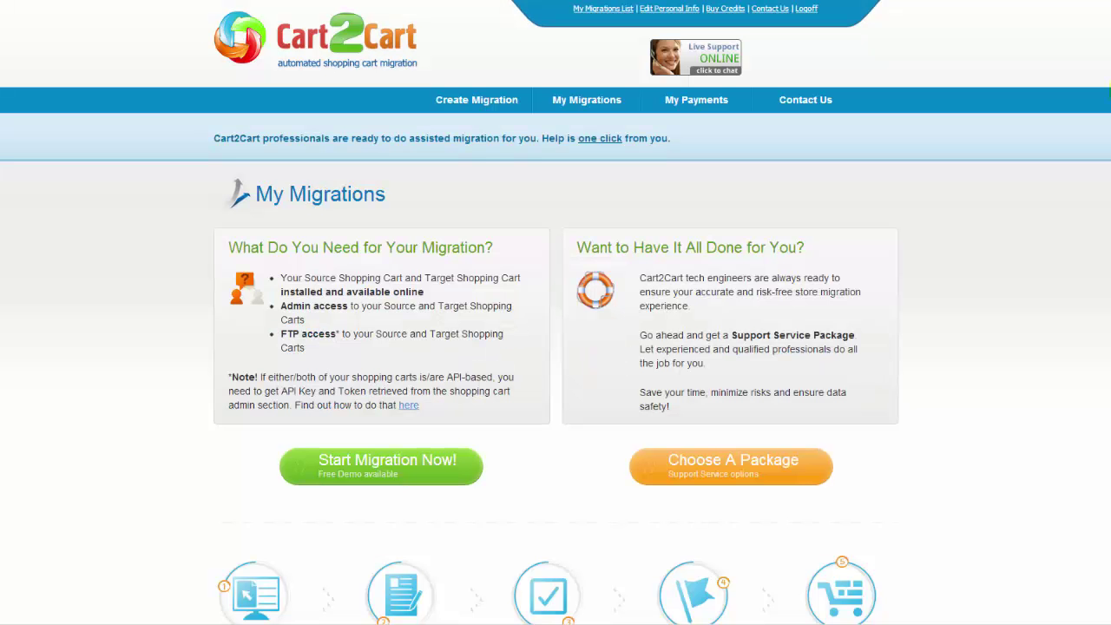
{"action": "scroll", "coordinate": [555, 348], "scroll_direction": "down", "scroll_amount": 2}
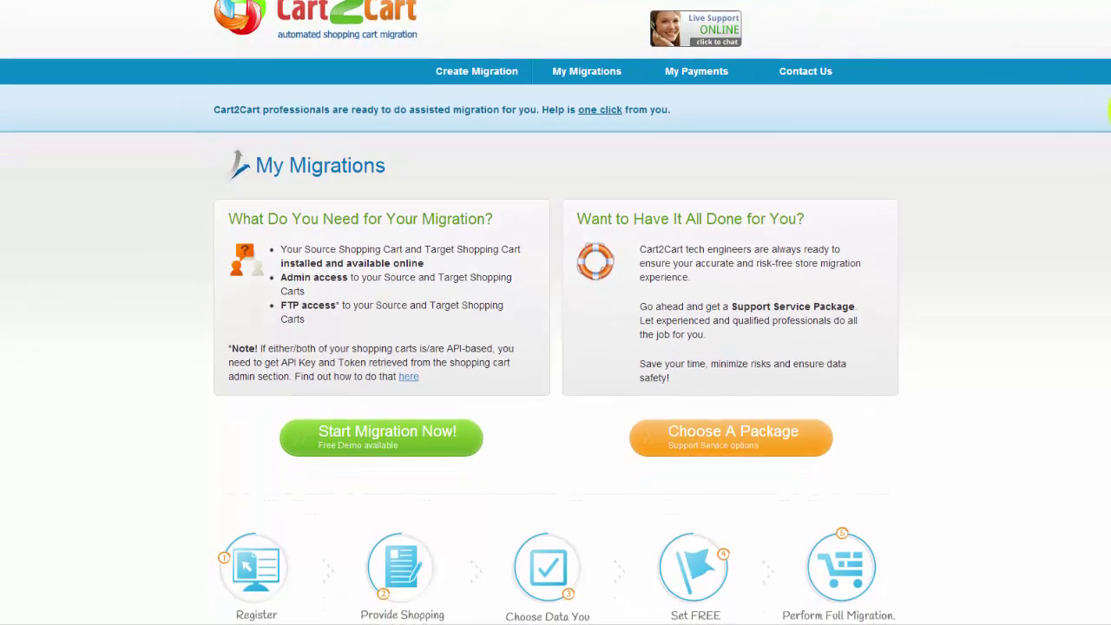
{"action": "scroll", "coordinate": [556, 347], "scroll_direction": "down", "scroll_amount": 2}
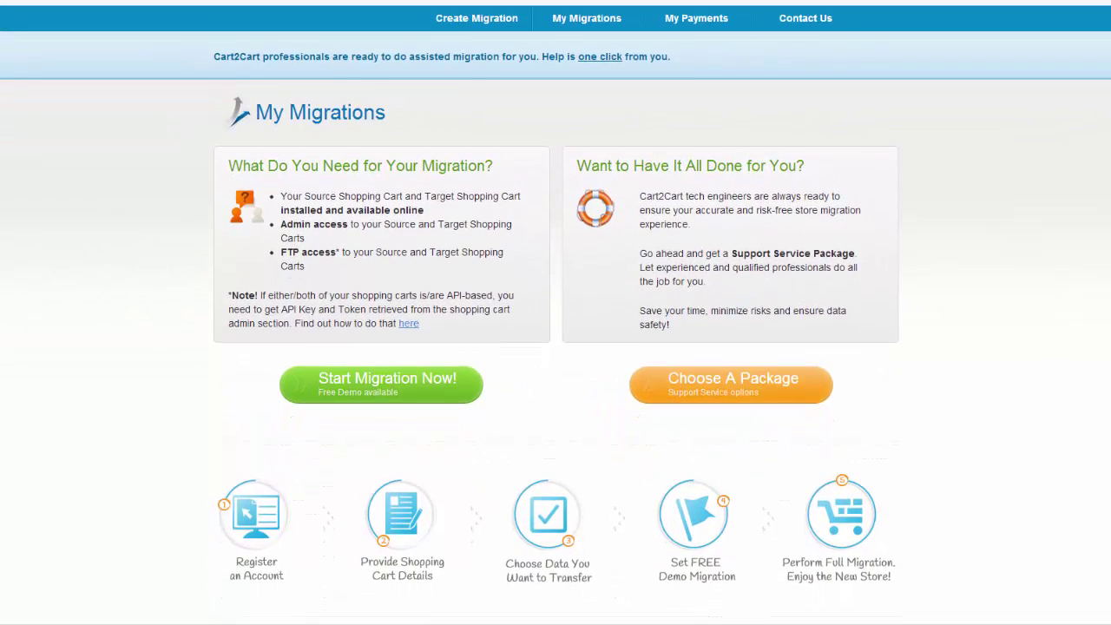
{"action": "scroll", "coordinate": [556, 347], "scroll_direction": "down", "scroll_amount": 1}
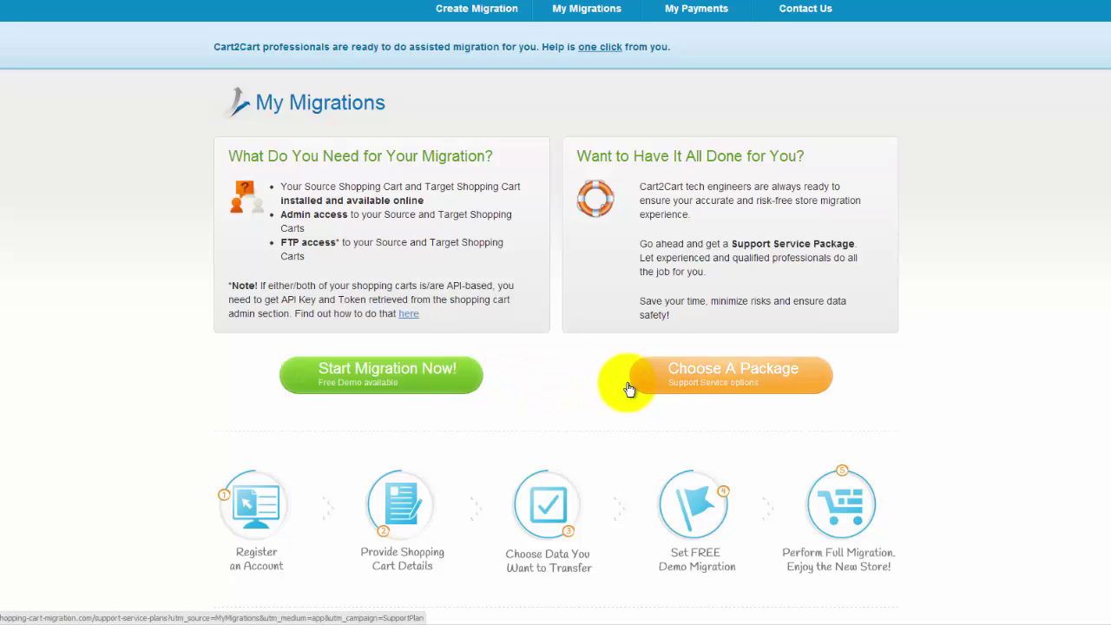
- Start a new migration with Magento 1.1.x-1.9.x CE as the source cart type
{"action": "left_click", "coordinate": [456, 385]}
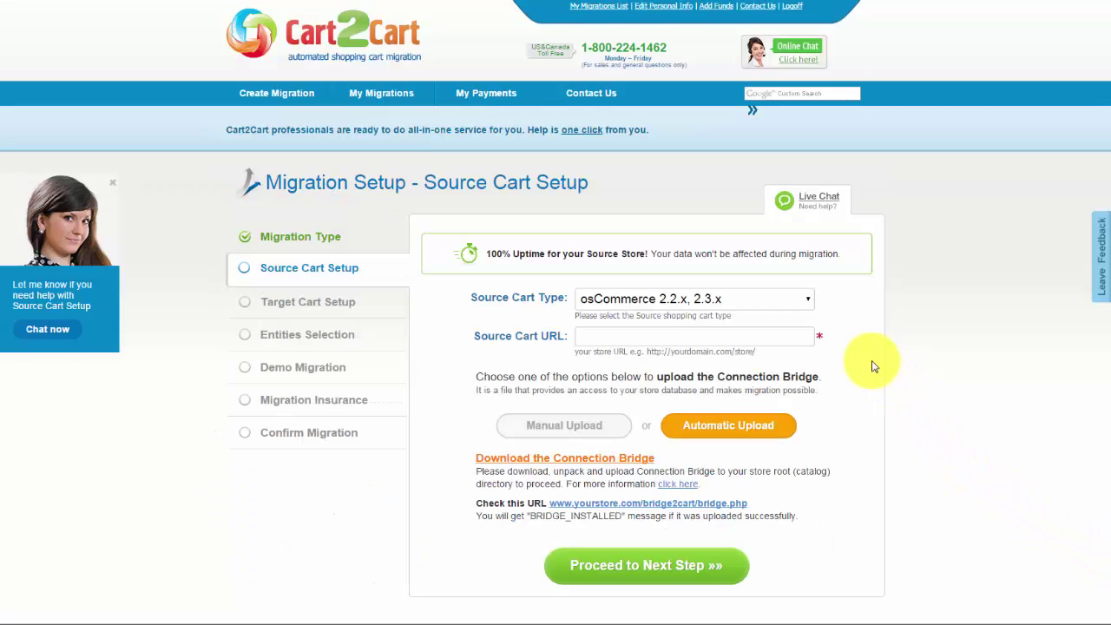
{"action": "left_click", "coordinate": [808, 302]}
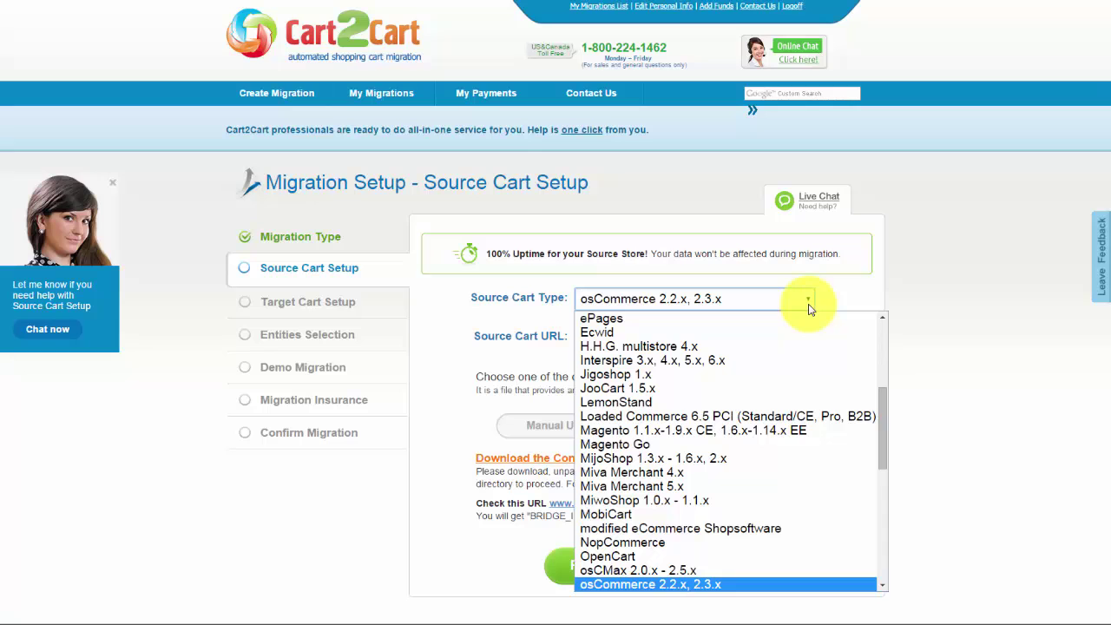
{"action": "left_click", "coordinate": [788, 431]}
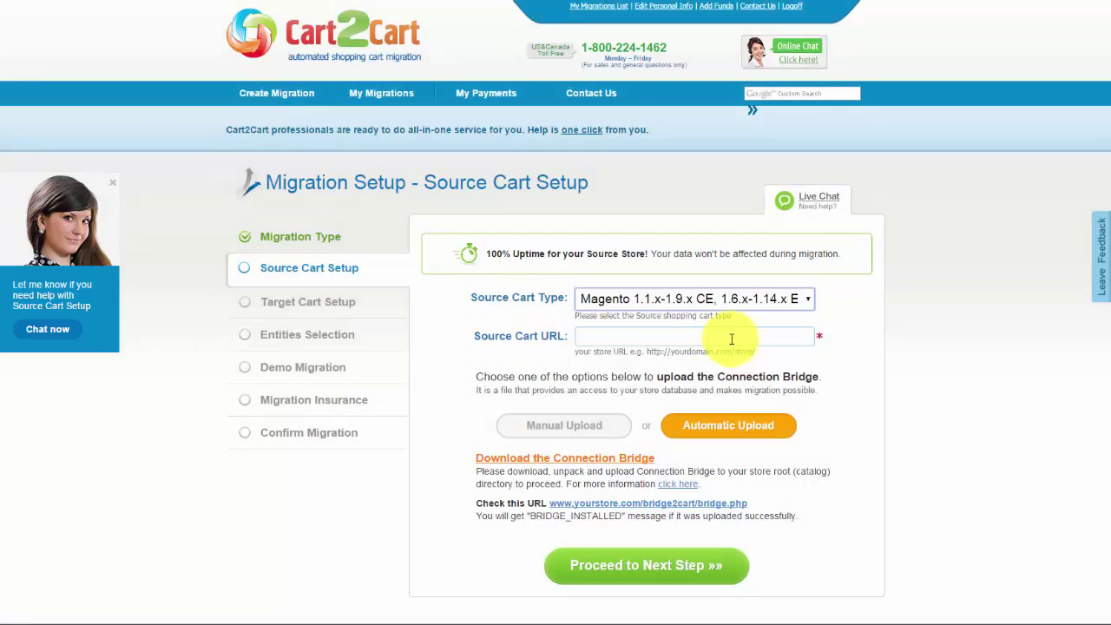
{"action": "left_click", "coordinate": [728, 336]}
{"action": "type", "text": "www.your-magento-store.com"}
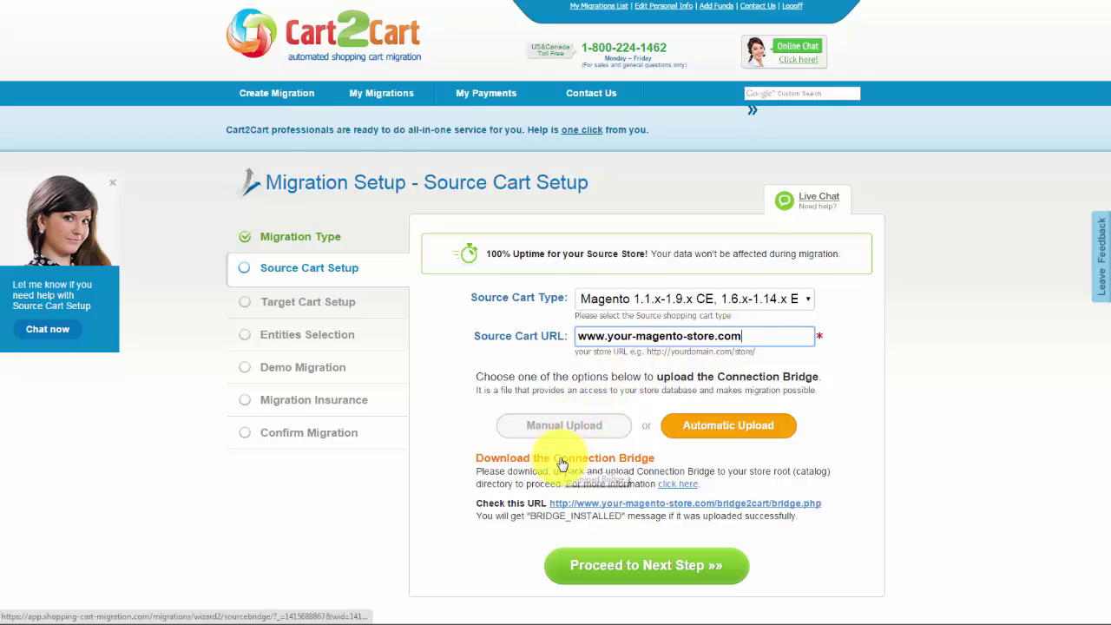
{"action": "left_click", "coordinate": [677, 486]}
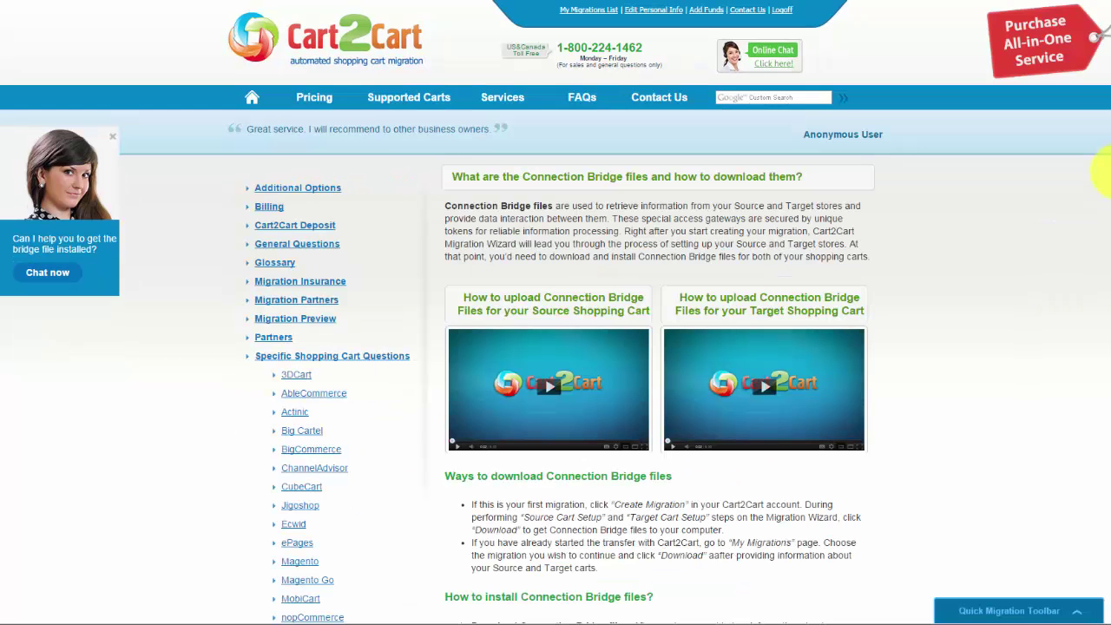
{"action": "scroll", "coordinate": [1099, 261], "scroll_direction": "down", "scroll_amount": 6}
{"action": "scroll", "coordinate": [1102, 369], "scroll_direction": "up", "scroll_amount": 6}
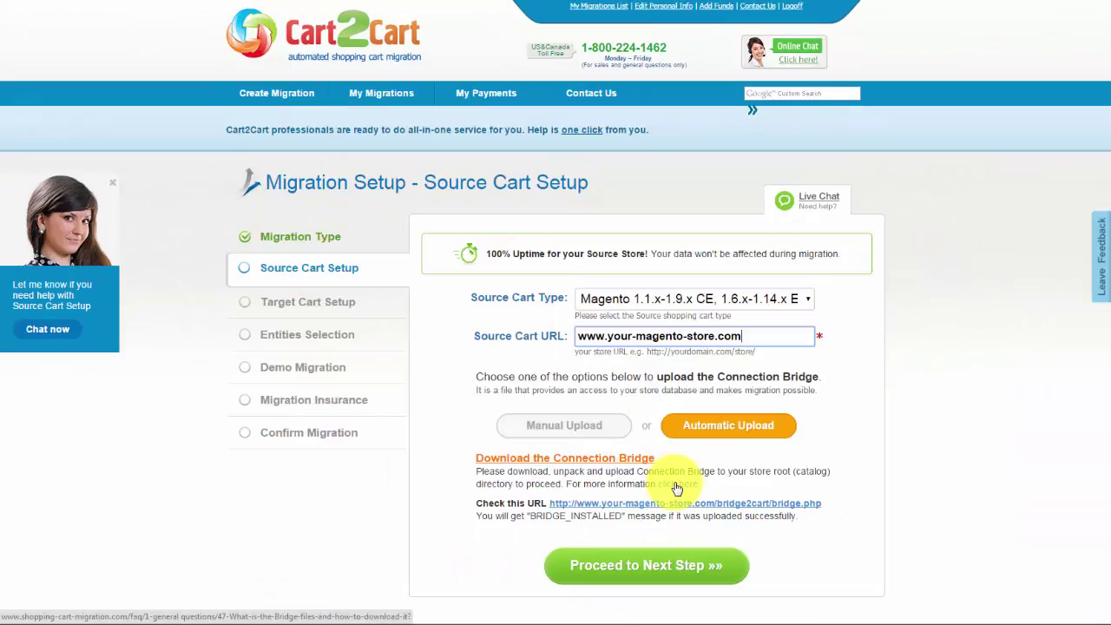
{"action": "left_click", "coordinate": [638, 565]}
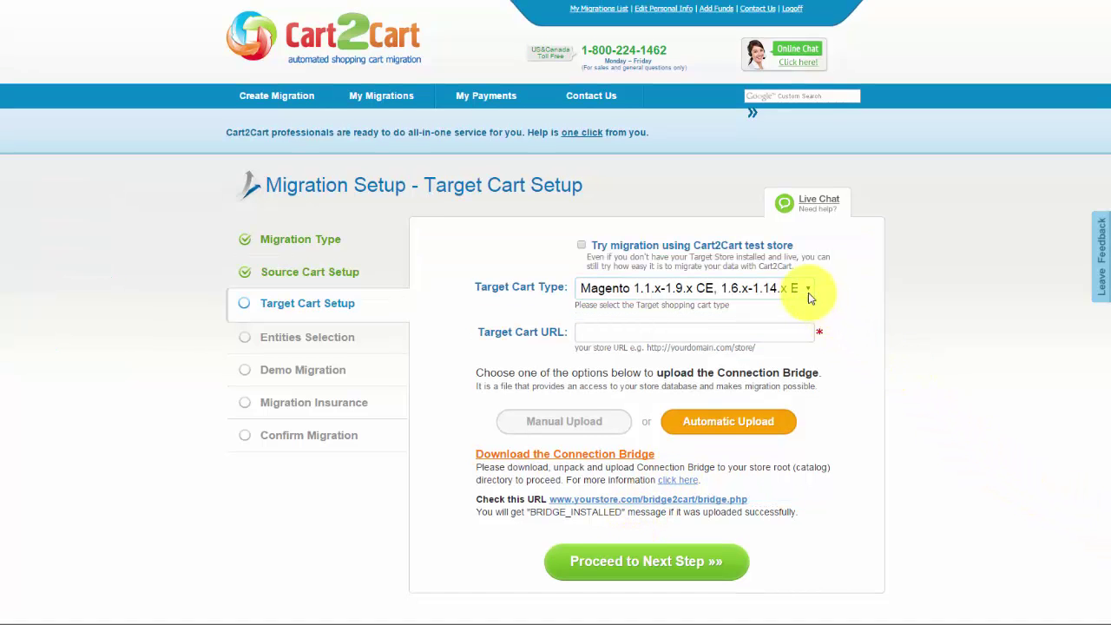
{"action": "left_click", "coordinate": [809, 289]}
{"action": "left_click_drag", "start_coordinate": [880, 323], "coordinate": [880, 515]}
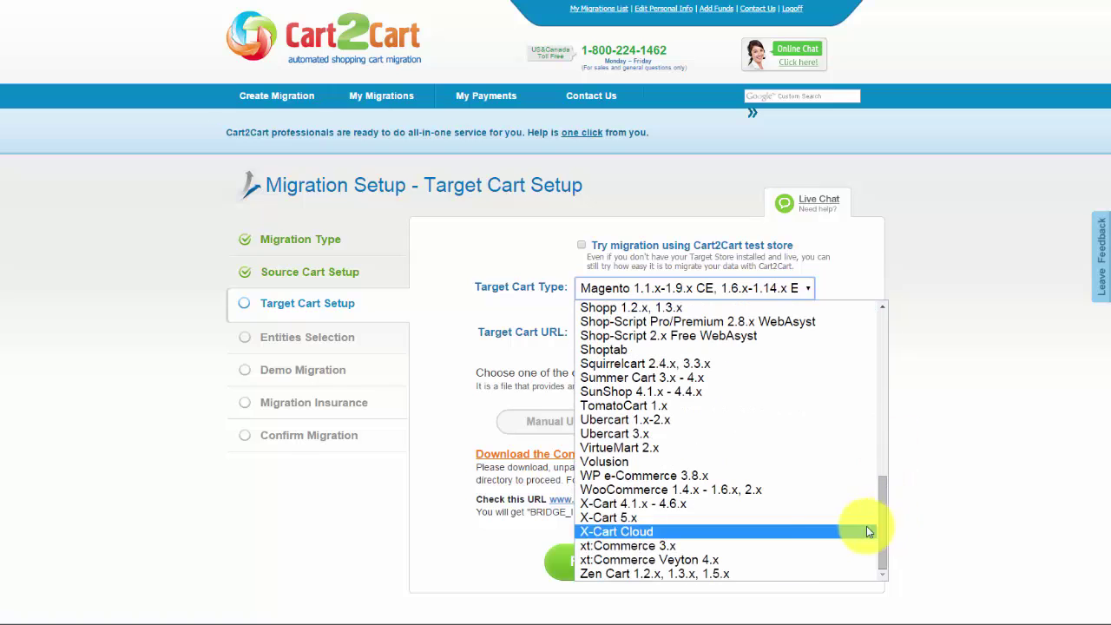
{"action": "left_click", "coordinate": [801, 490]}
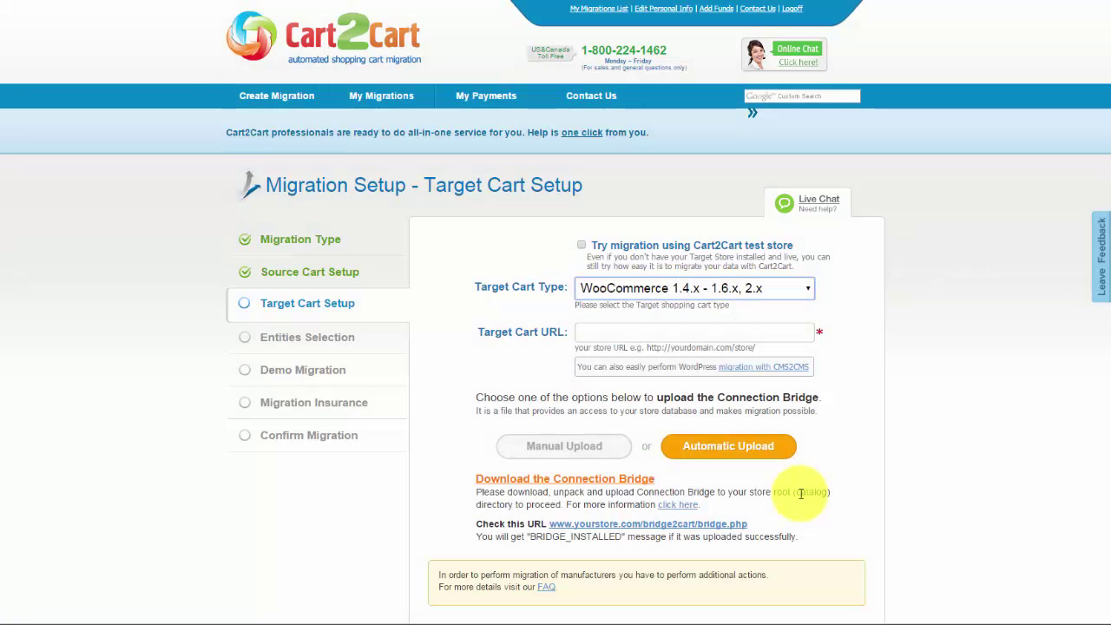
{"action": "left_click", "coordinate": [676, 334]}
{"action": "type", "text": "www.your-woocommerce-store.com"}
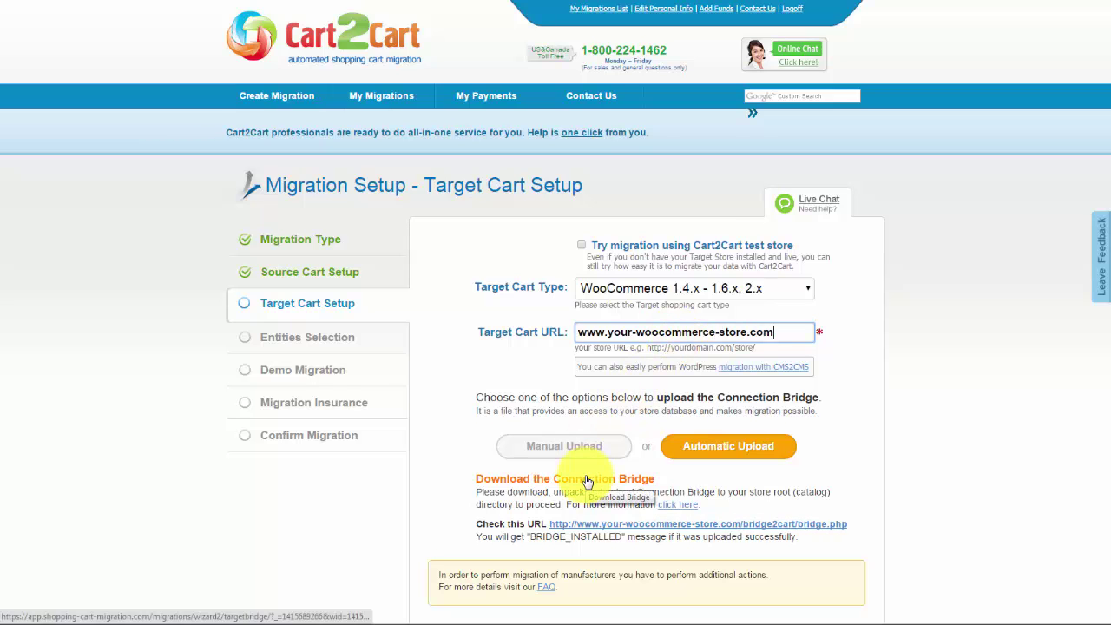
{"action": "scroll", "coordinate": [1104, 382], "scroll_direction": "down", "scroll_amount": 1}
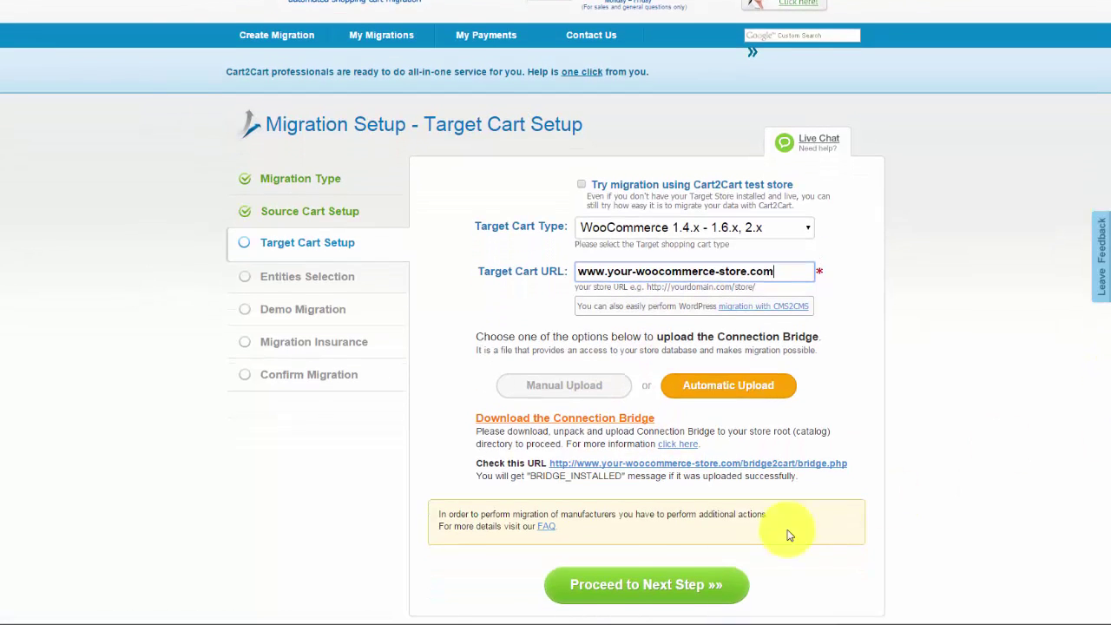
{"action": "left_click", "coordinate": [678, 586]}
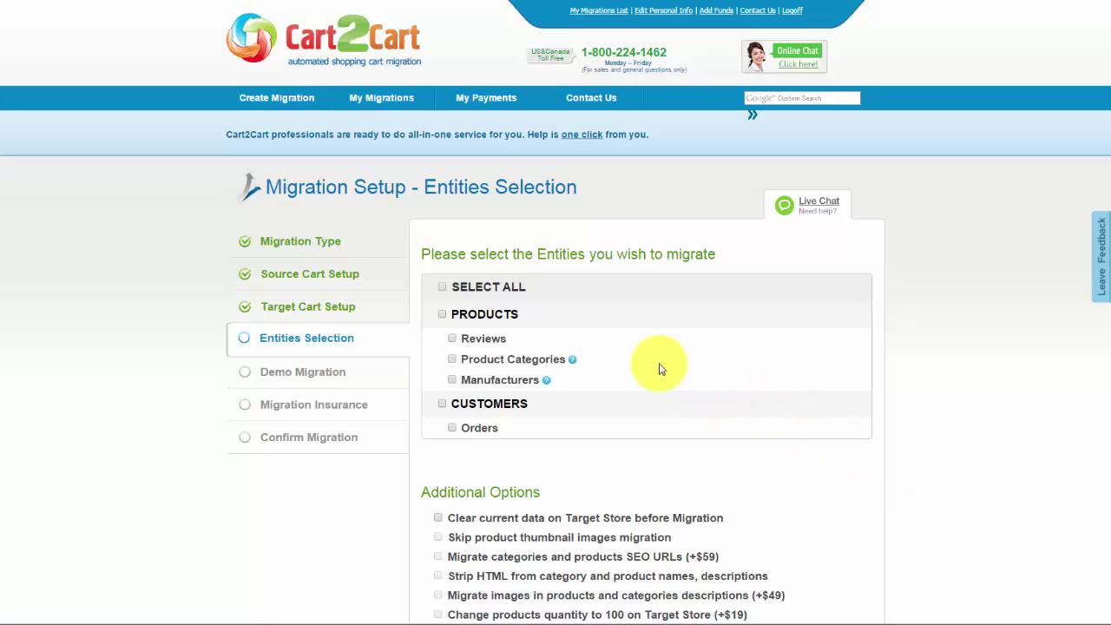
- Keep all entities selected with 'Clear current data on Target Store' left off, then proceed
{"action": "left_click", "coordinate": [442, 316]}
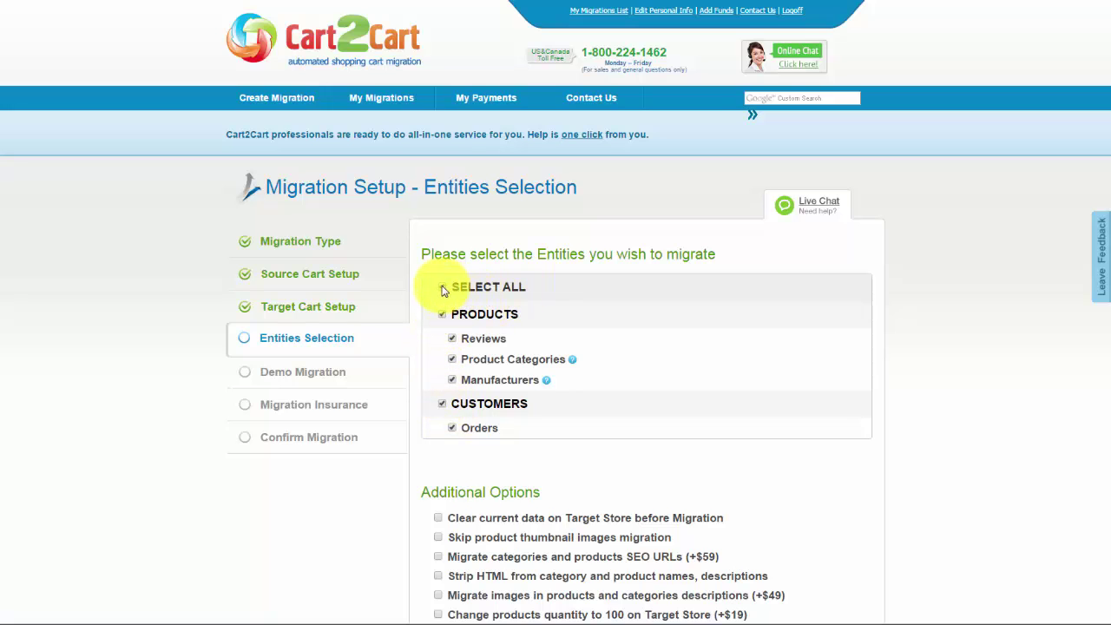
{"action": "scroll", "coordinate": [441, 291], "scroll_direction": "down", "scroll_amount": 1}
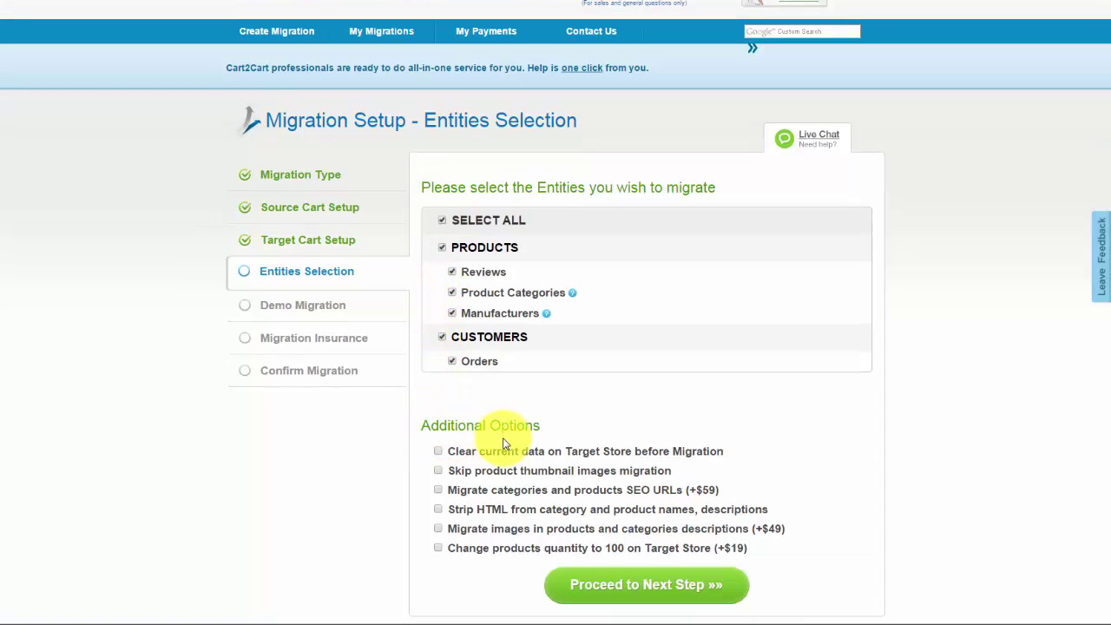
{"action": "left_click", "coordinate": [438, 453]}
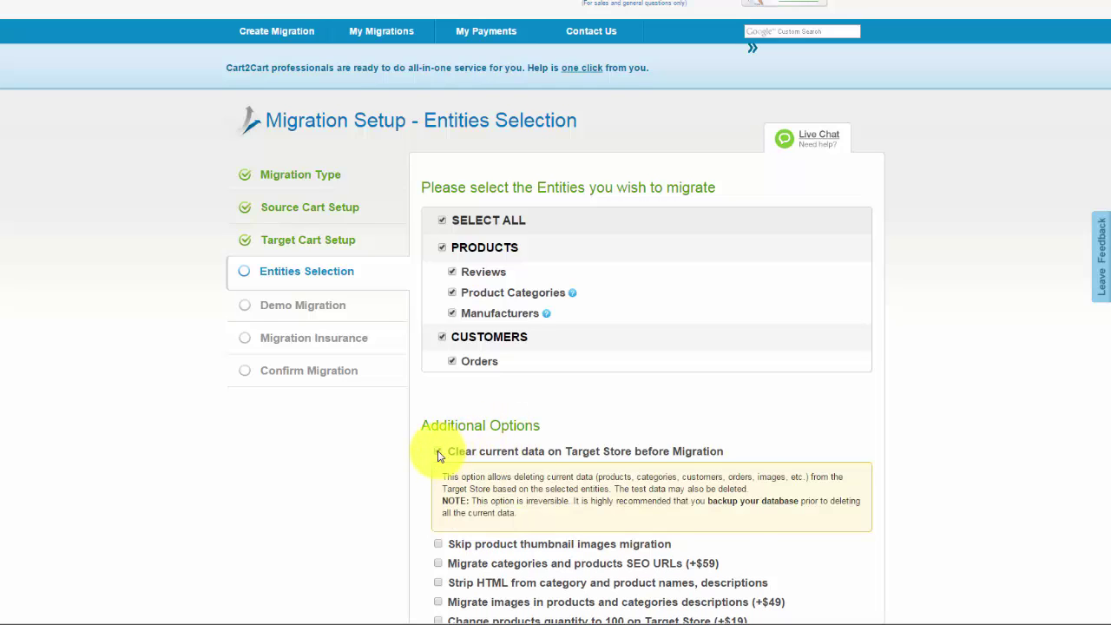
{"action": "left_click", "coordinate": [438, 452]}
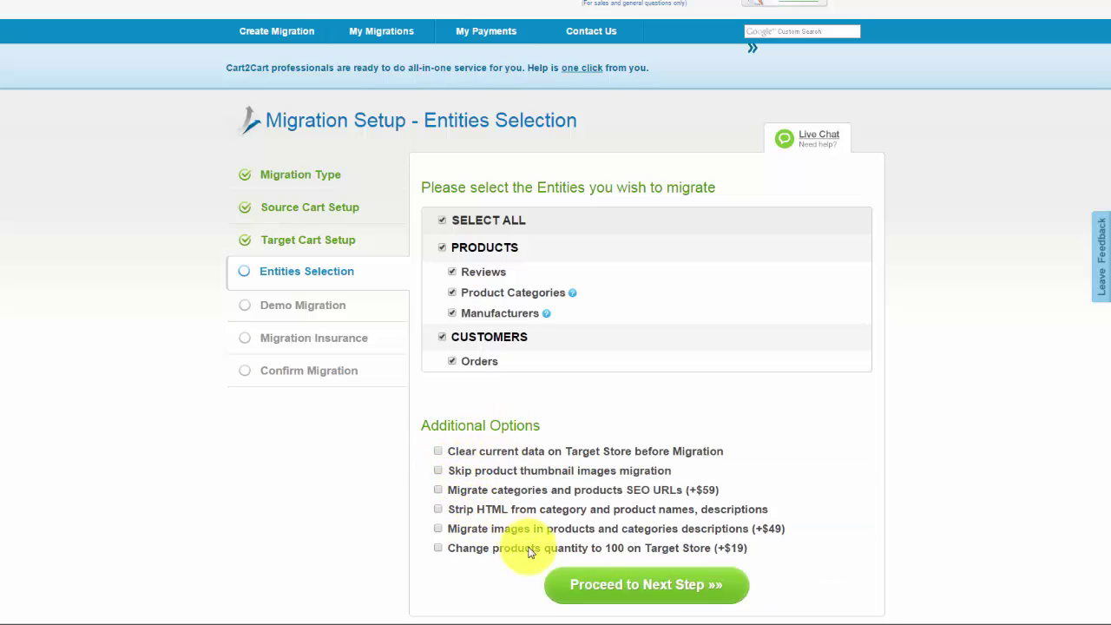
{"action": "left_click", "coordinate": [670, 591]}
- Keep US Dollar mapped to GBP and continue to order status mapping
{"action": "left_click", "coordinate": [760, 386]}
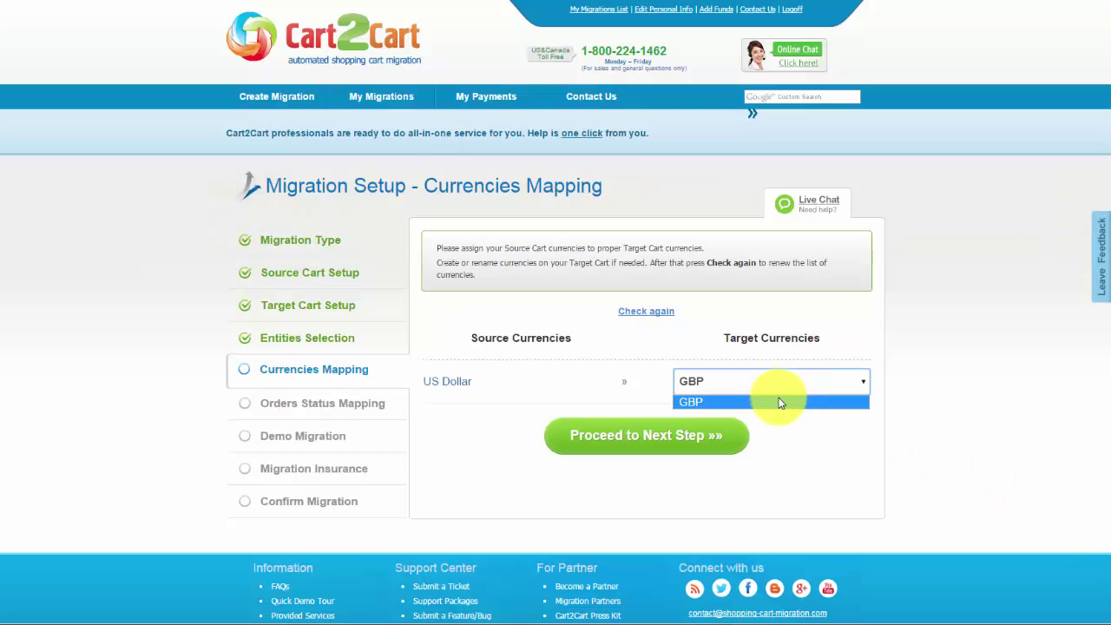
{"action": "left_click", "coordinate": [776, 401]}
{"action": "left_click", "coordinate": [665, 441]}
- Map Canceled orders to Cancelled and Closed to Completed, then proceed to the demo
{"action": "left_click", "coordinate": [772, 383]}
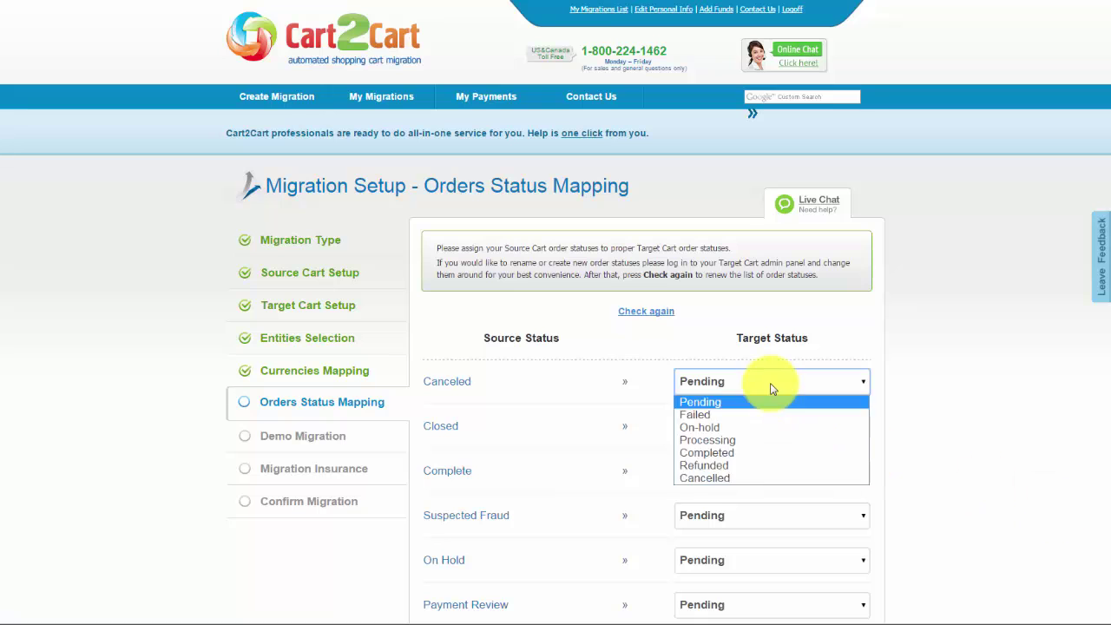
{"action": "left_click", "coordinate": [737, 474]}
{"action": "left_click", "coordinate": [752, 429]}
{"action": "left_click", "coordinate": [737, 497]}
{"action": "scroll", "coordinate": [1103, 347], "scroll_direction": "down", "scroll_amount": 1}
{"action": "scroll", "coordinate": [1107, 365], "scroll_direction": "down", "scroll_amount": 4}
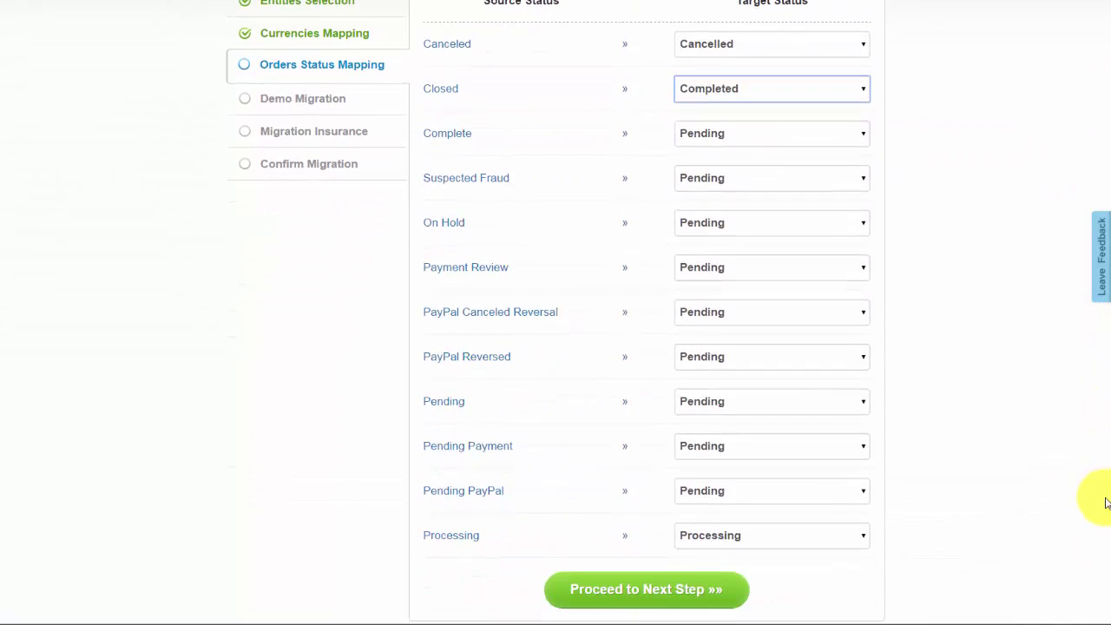
{"action": "left_click", "coordinate": [700, 580]}
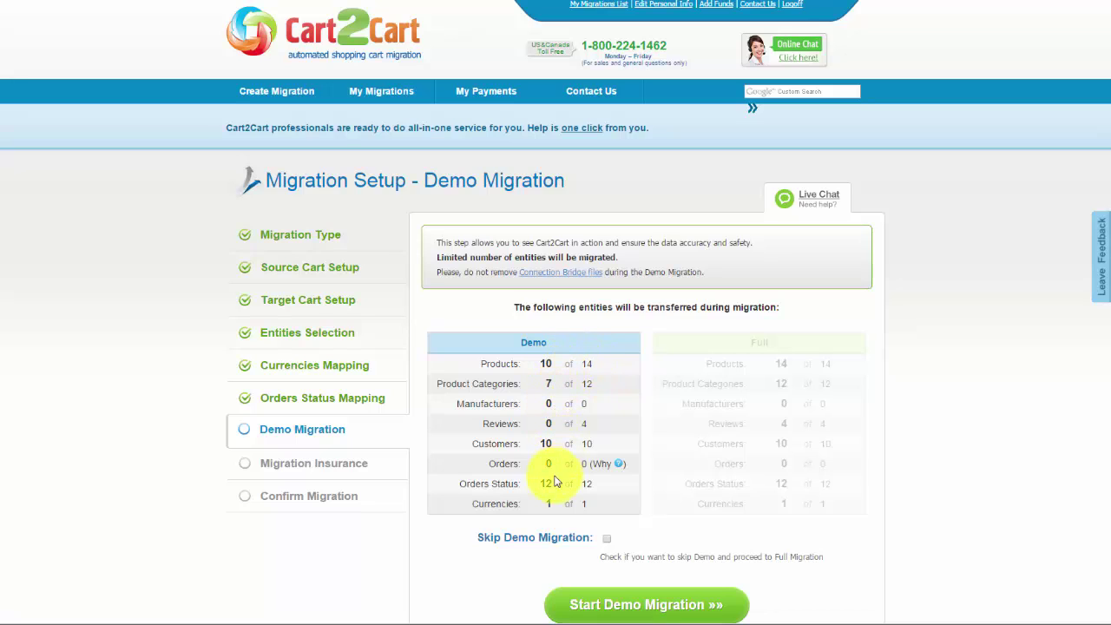
- Leave Skip Demo Migration unticked and run the demo migration
{"action": "left_click", "coordinate": [608, 542]}
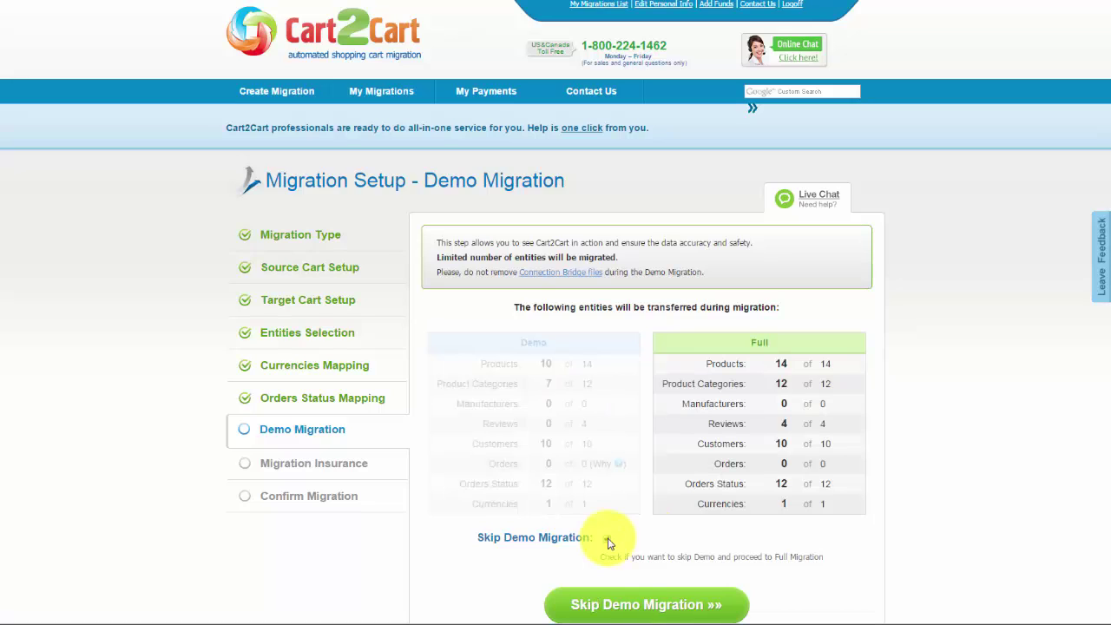
{"action": "left_click", "coordinate": [608, 542]}
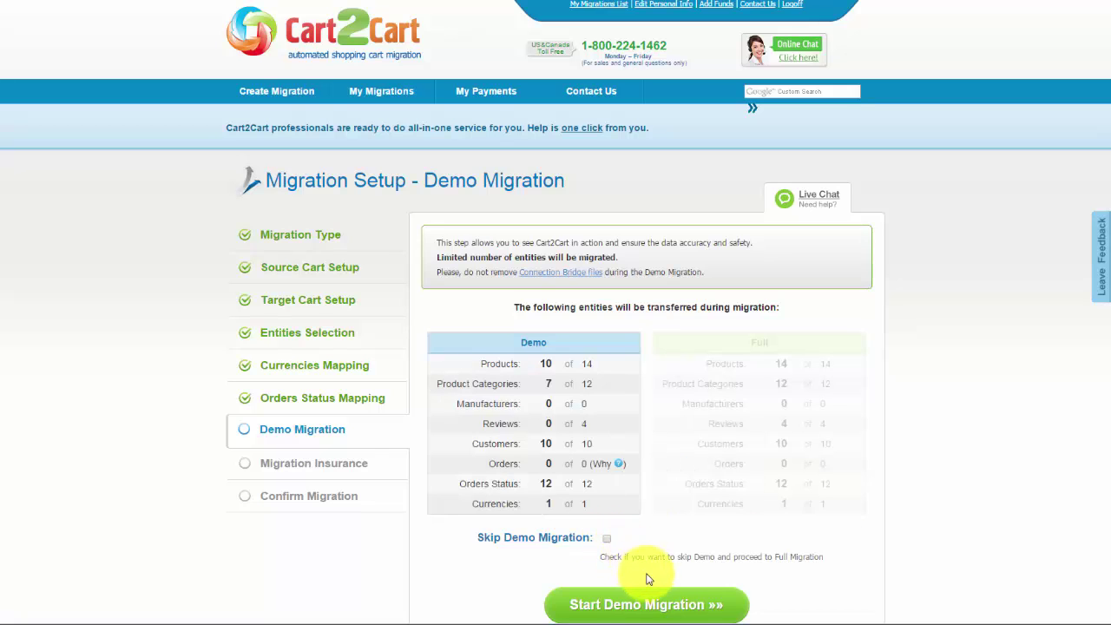
{"action": "left_click", "coordinate": [669, 606]}
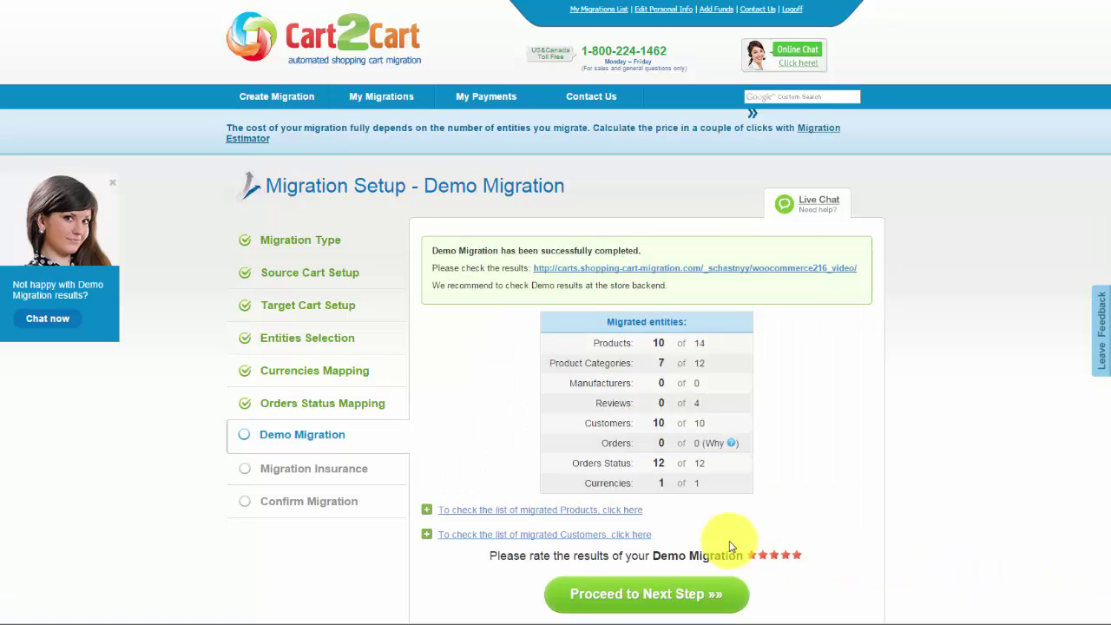
- Expand and collapse the list of migrated products in the demo results
{"action": "left_click", "coordinate": [622, 512]}
{"action": "scroll", "coordinate": [864, 577], "scroll_direction": "down", "scroll_amount": 5}
{"action": "scroll", "coordinate": [861, 577], "scroll_direction": "up", "scroll_amount": 5}
{"action": "left_click", "coordinate": [622, 512]}
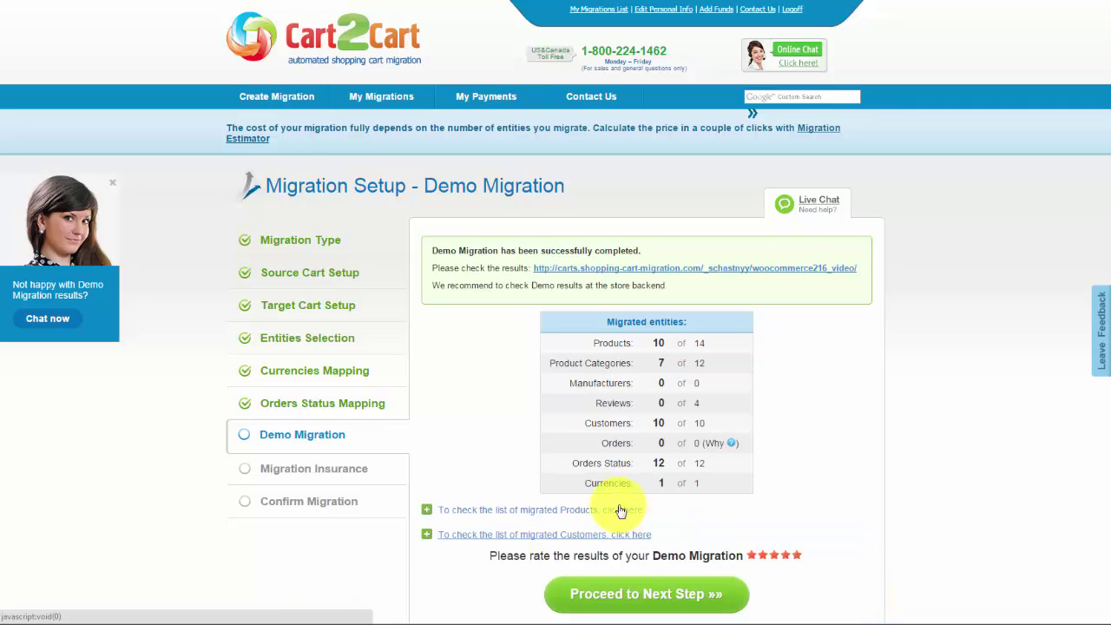
- View the demo results on the test store, then give the demo five stars
{"action": "left_click", "coordinate": [744, 268]}
{"action": "scroll", "coordinate": [555, 348], "scroll_direction": "down", "scroll_amount": 3}
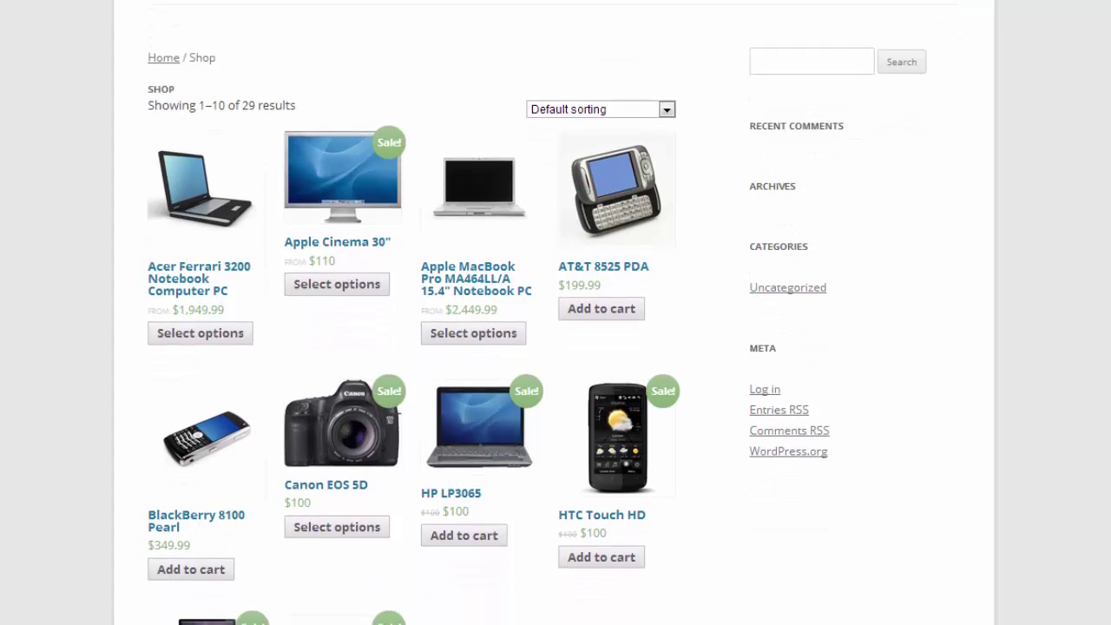
{"action": "scroll", "coordinate": [556, 347], "scroll_direction": "down", "scroll_amount": 3}
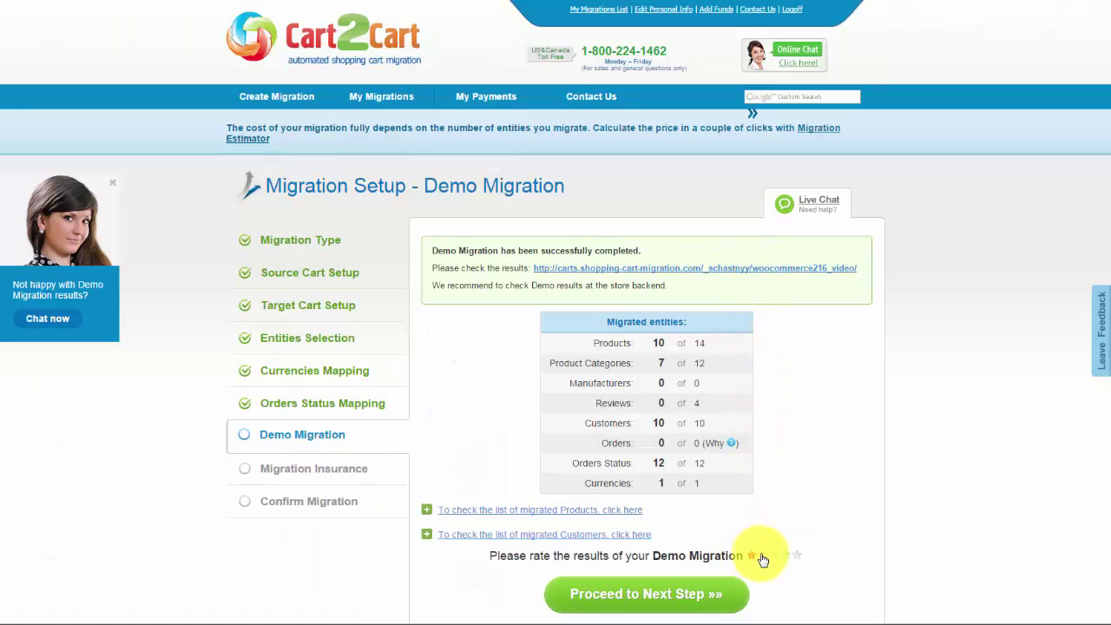
{"action": "left_click", "coordinate": [799, 560]}
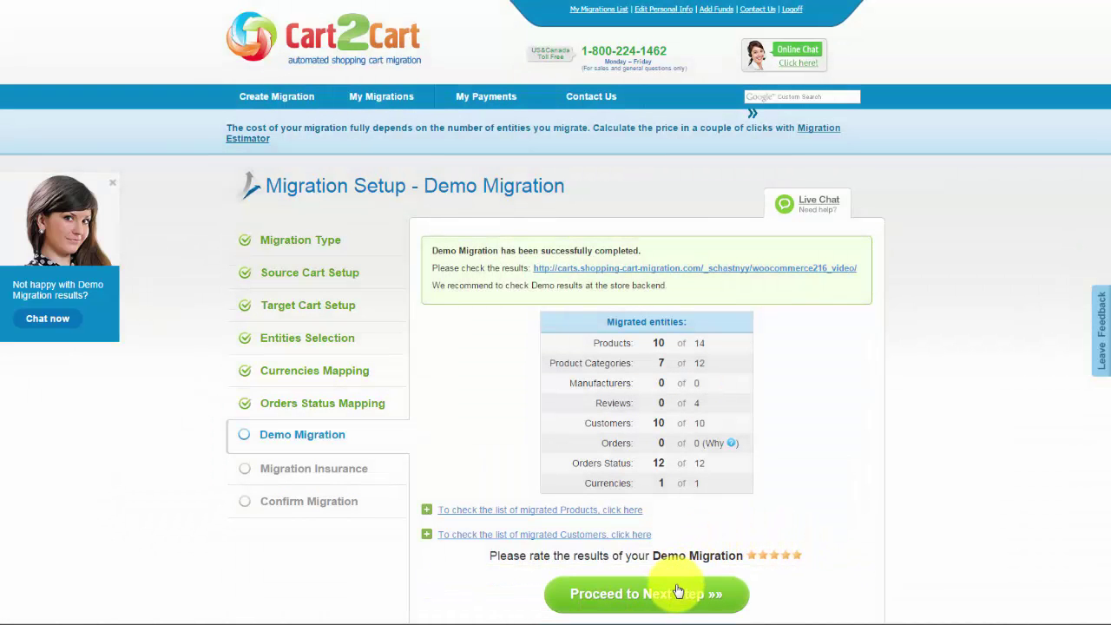
- Keep the Extended insurance plan and advance to the Confirm Migration summary
{"action": "left_click", "coordinate": [677, 594]}
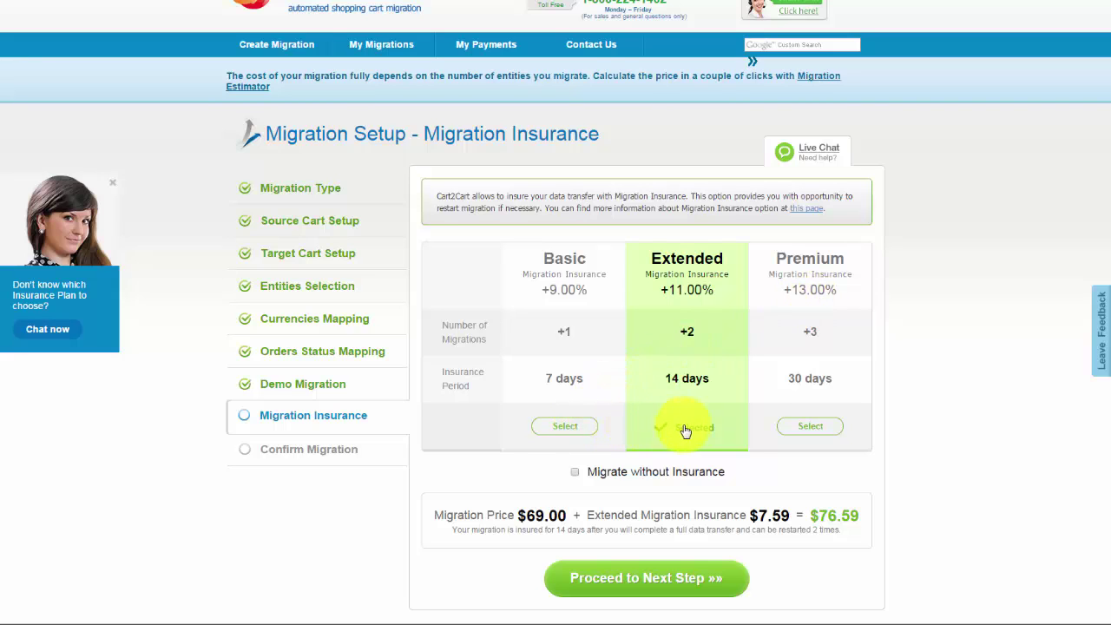
{"action": "left_click", "coordinate": [649, 575]}
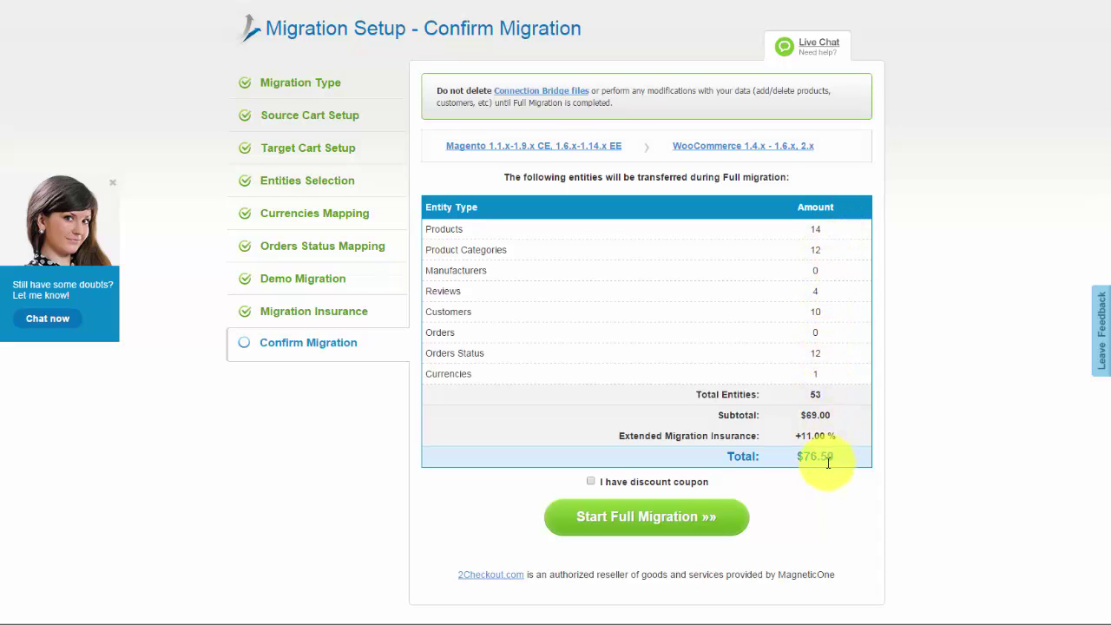
- Start the full migration without applying a discount coupon
{"action": "left_click", "coordinate": [592, 482]}
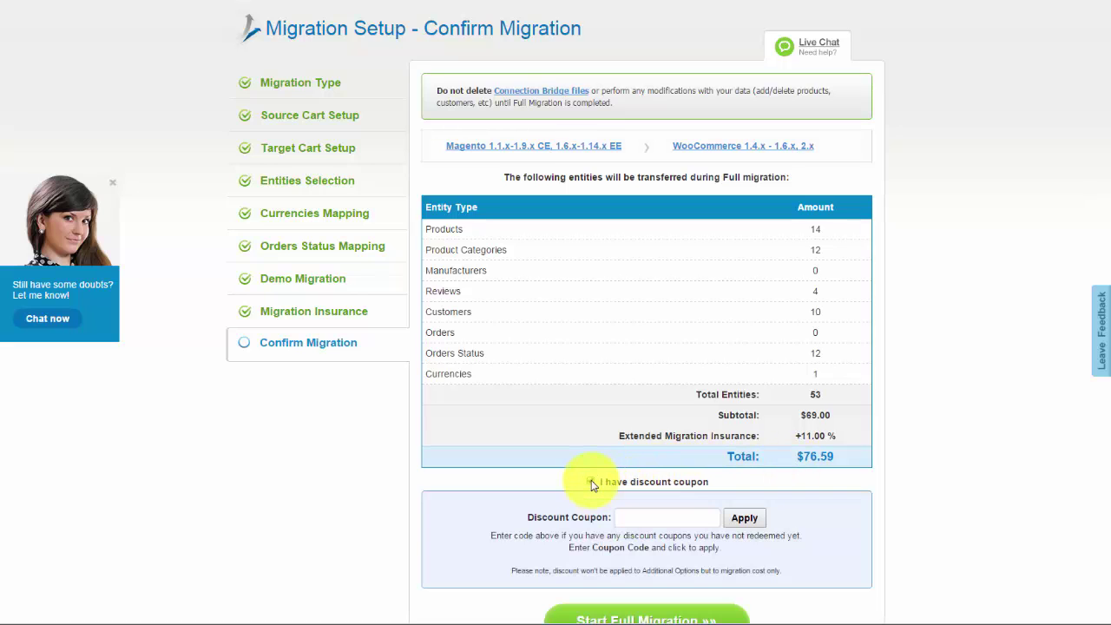
{"action": "left_click", "coordinate": [592, 483]}
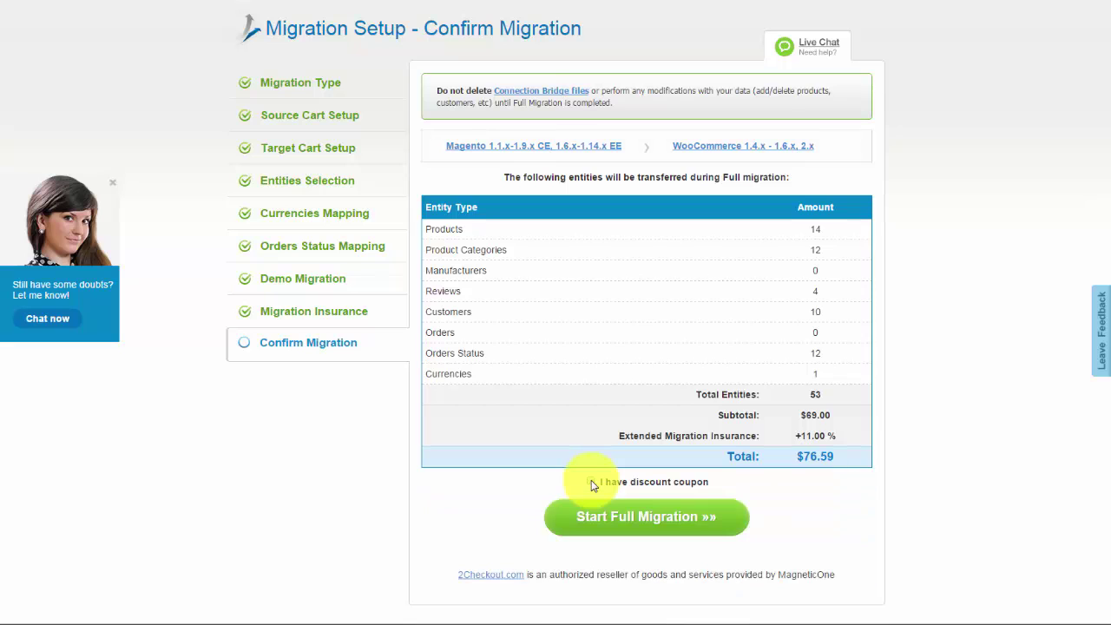
{"action": "left_click", "coordinate": [653, 518]}
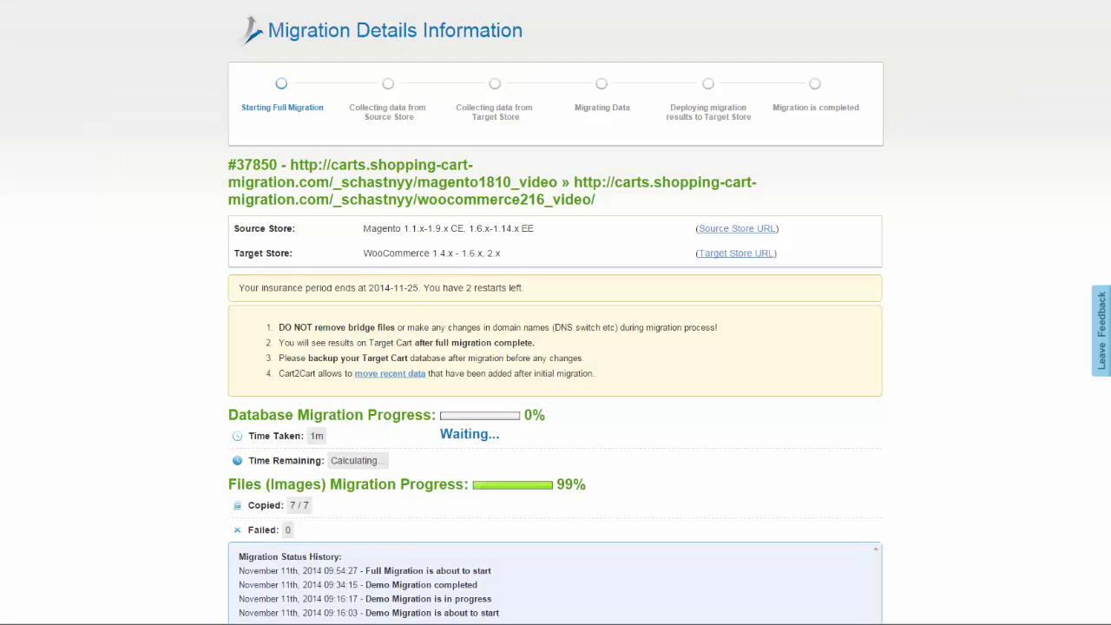